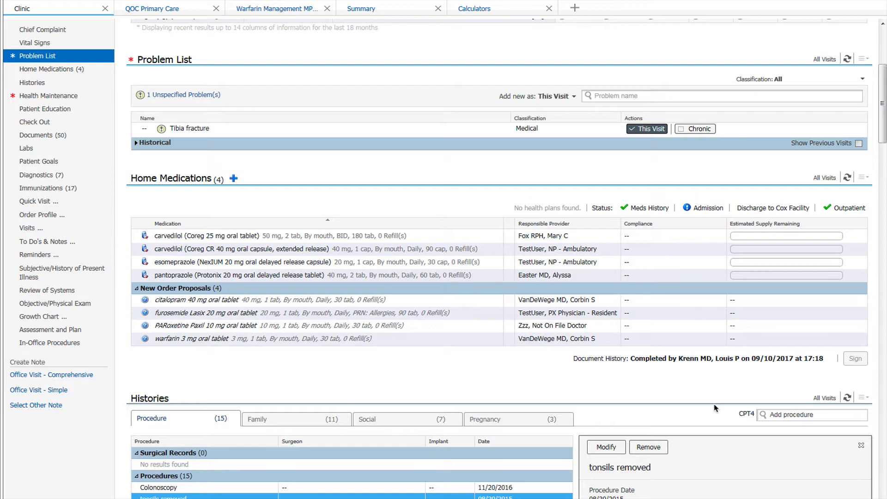
left_click(606, 96)
type("heart failure")
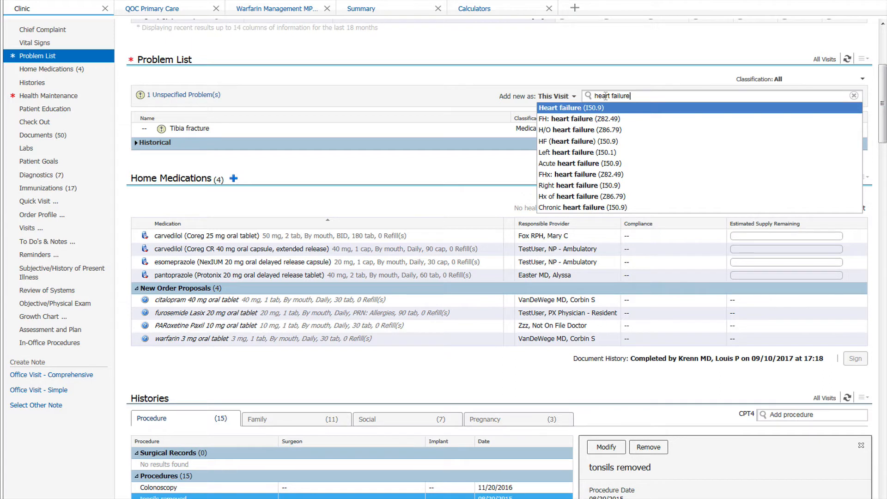
key("BackSpace")
key("BackSpace")
key("BackSpace")
key("BackSpace")
key("BackSpace")
key("BackSpace")
key("BackSpace")
key("BackSpace")
key("BackSpace")
key("BackSpace")
key("BackSpace")
key("BackSpace")
key("BackSpace")
- Search the problem names with "hear failu chron dia" and add Chronic diastolic heart failure (I50.32) as a This Visit problem
type("heart failu")
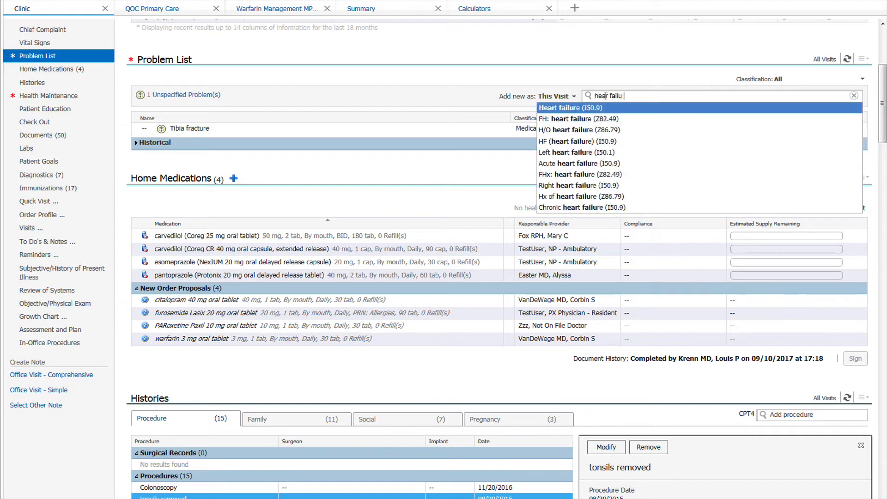
type(" chron")
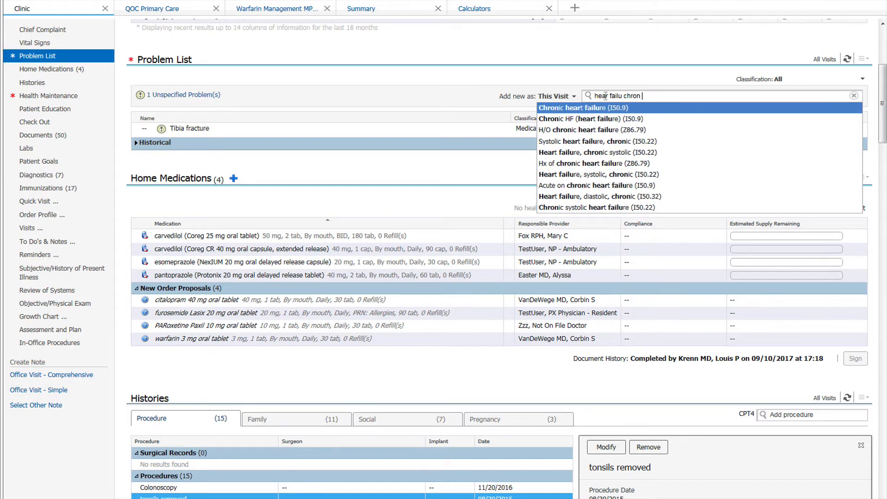
type(" dia")
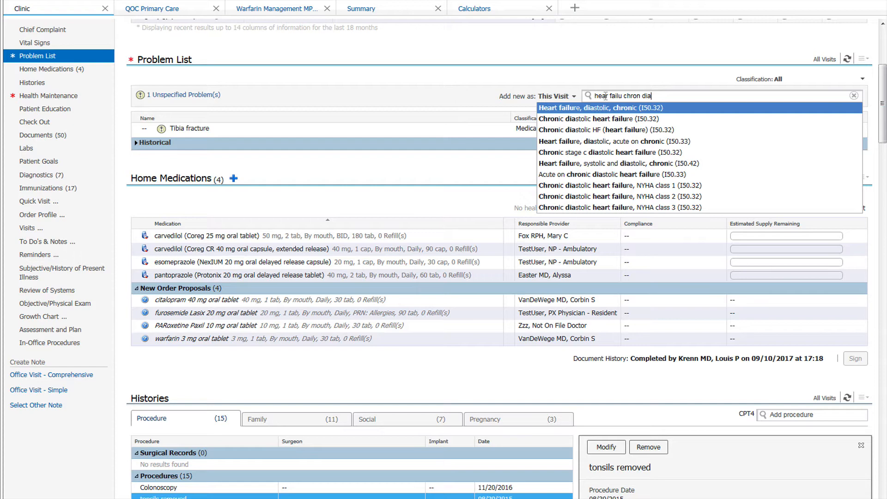
left_click(577, 122)
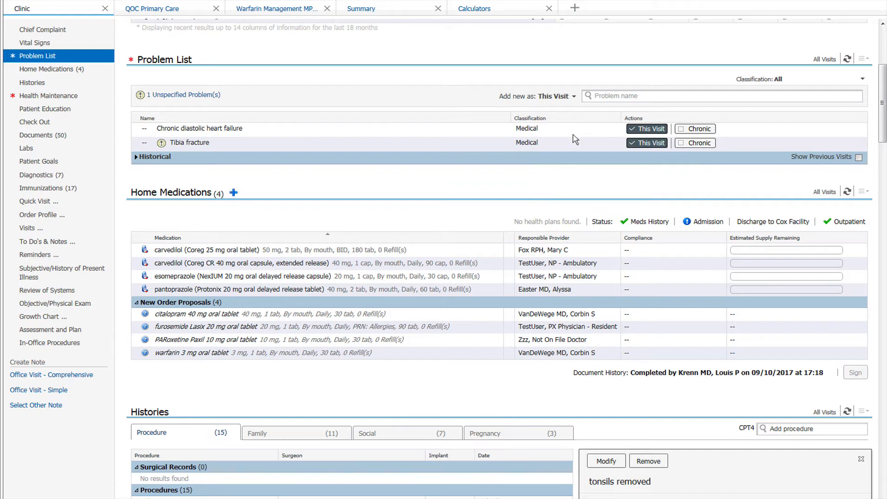
- Search the problem names with "radi fractu" and add Radial fracture (S52.90XA) as a This Visit problem
left_click(607, 96)
type("radi fractu")
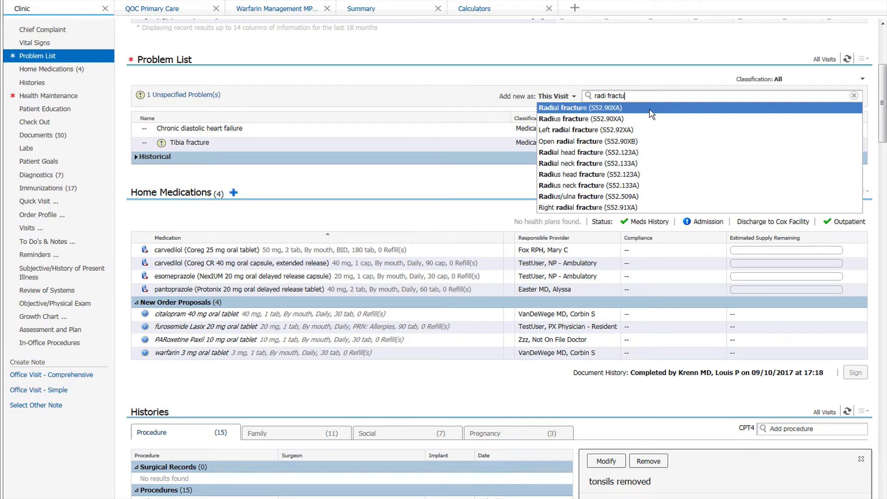
left_click(570, 110)
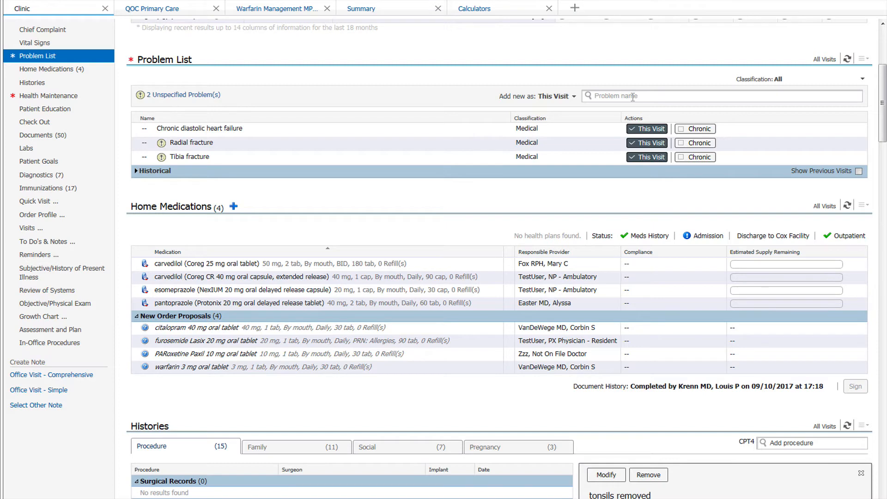
- Open the Diagnosis Assistant for the radial fracture and narrow the codes to left laterality, closed fracture and nondisplaced fracture
left_click(162, 144)
left_click_drag(564, 70, 371, 59)
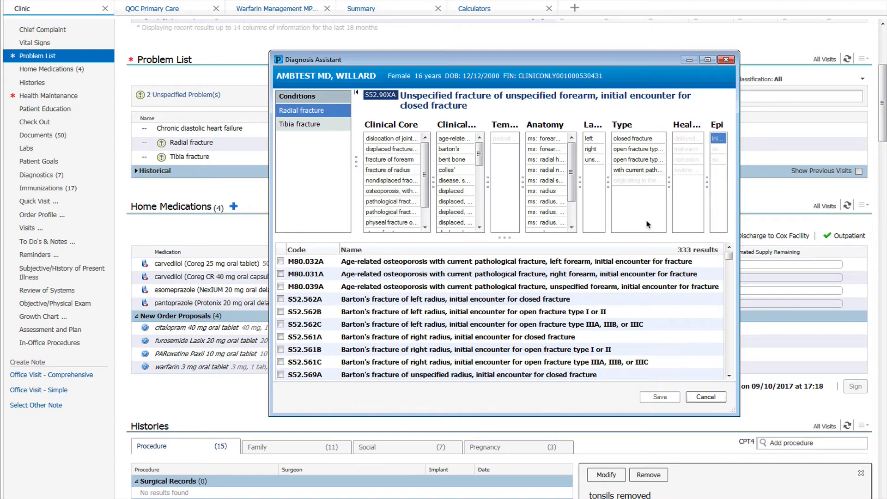
left_click(589, 141)
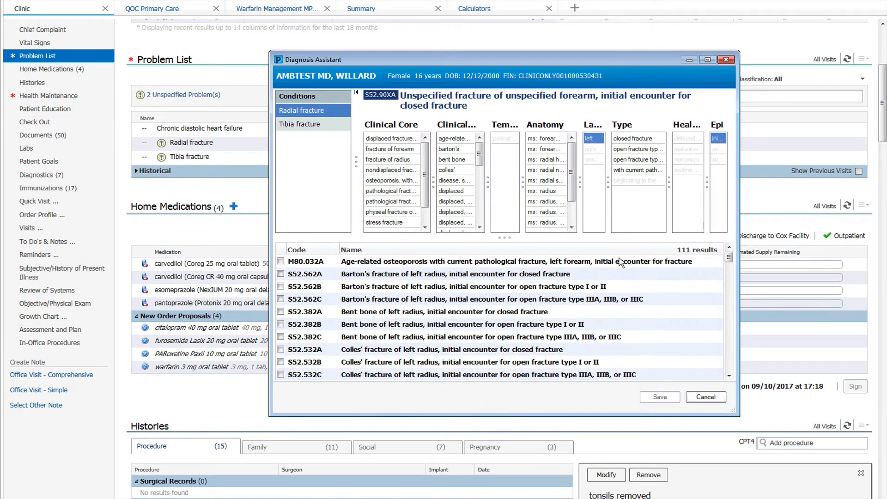
left_click(631, 138)
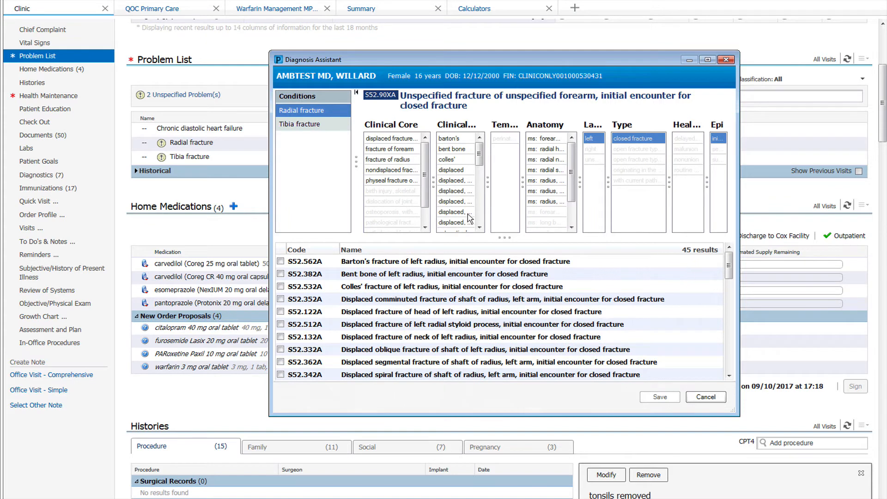
left_click(392, 170)
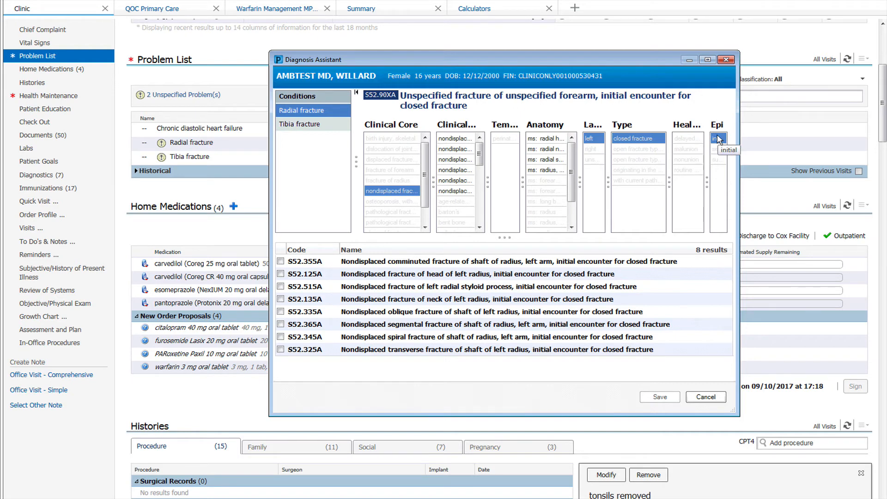
- Narrow to subsequent encounter with routine healing, and save code S52.125D, nondisplaced fracture of head of left radius, for the radial fracture
left_click(719, 159)
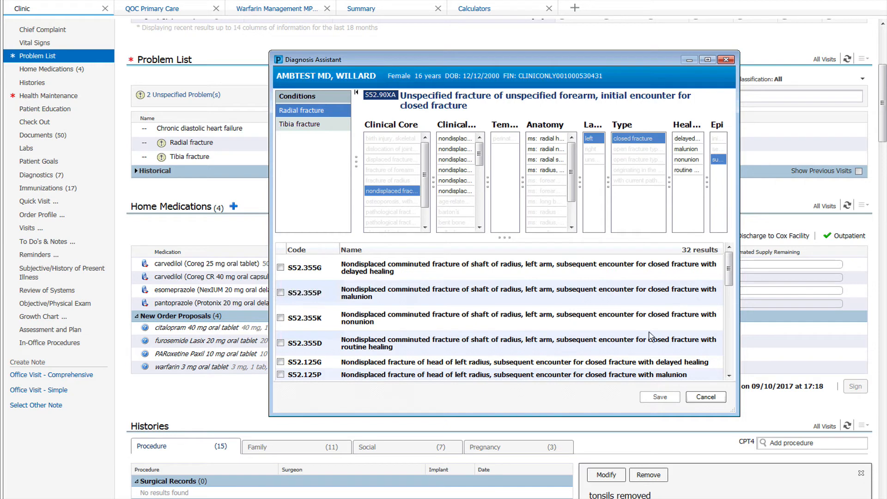
left_click(687, 171)
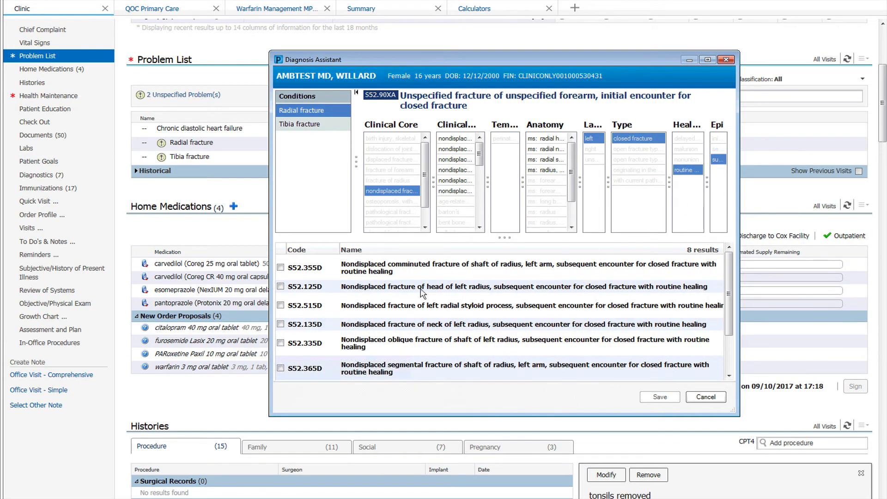
left_click(280, 287)
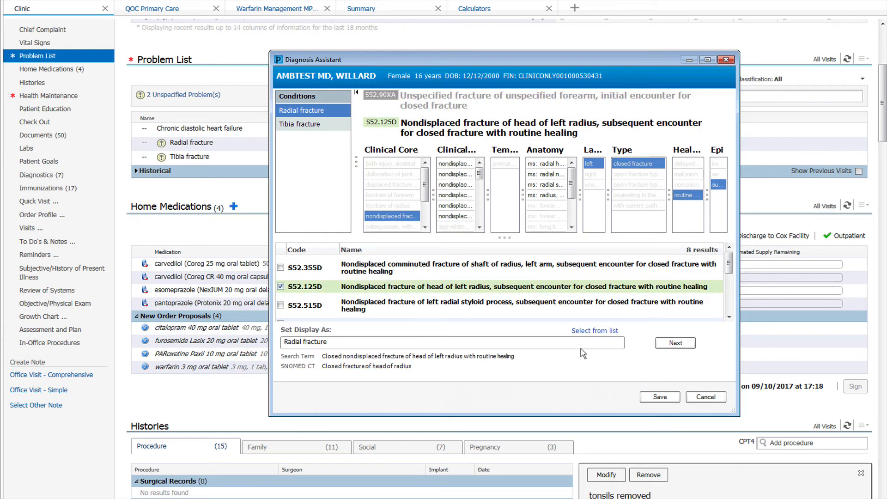
left_click(643, 400)
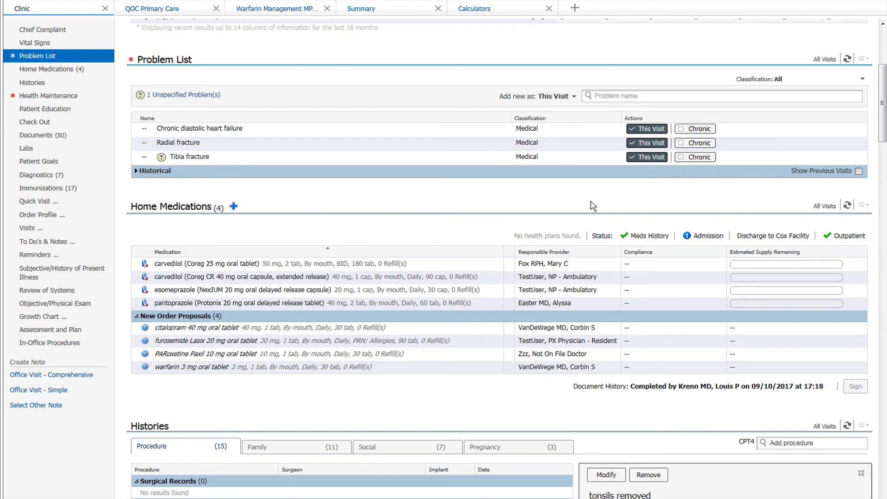
- Mark the Chronic diastolic heart failure problem as Chronic in addition to This Visit
left_click(692, 131)
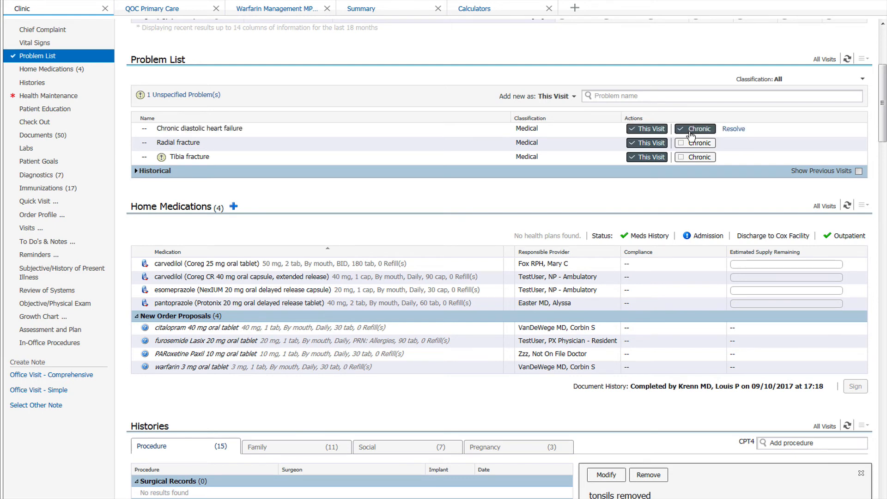
left_click(575, 97)
left_click(561, 133)
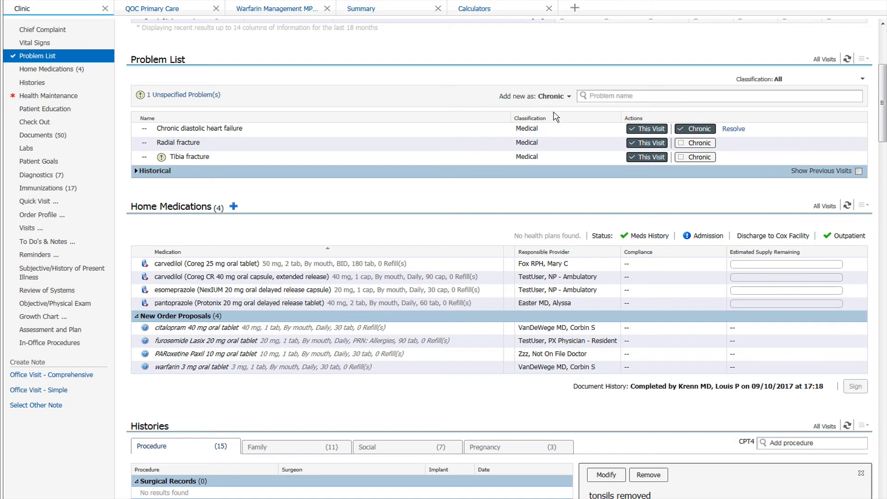
left_click(567, 97)
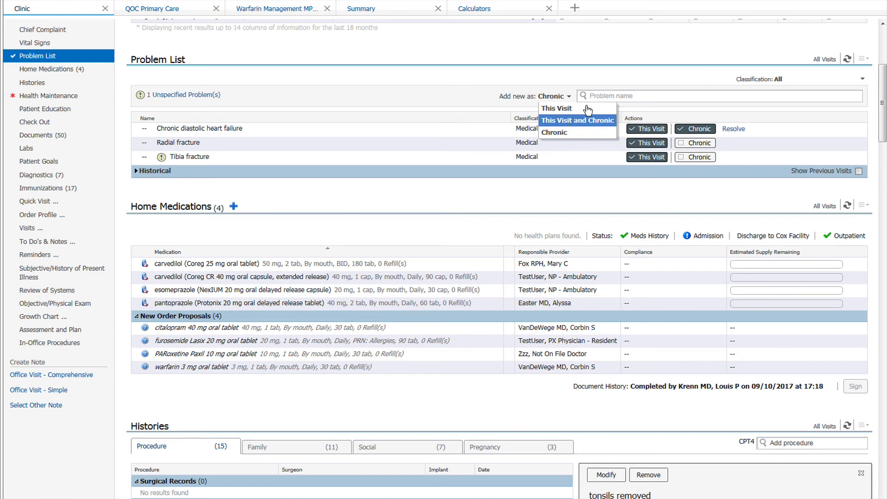
left_click(599, 95)
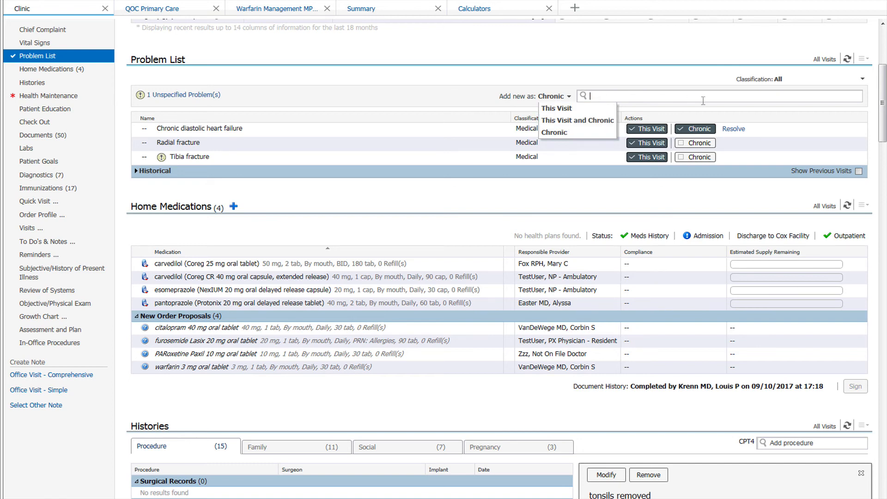
left_click(560, 110)
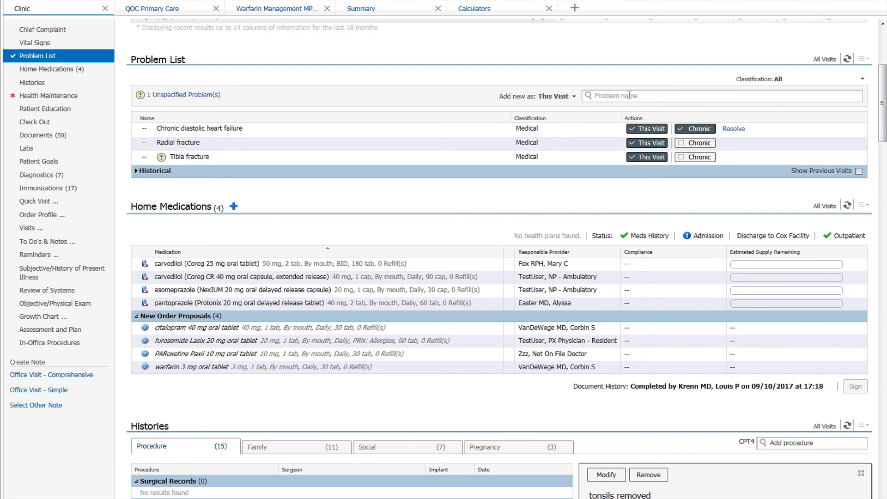
- Search the problem names with "dia mel neph" and add Type 2 diabetes mellitus with nephropathy (E11.21) as a This Visit problem
left_click(630, 95)
type("dia mel")
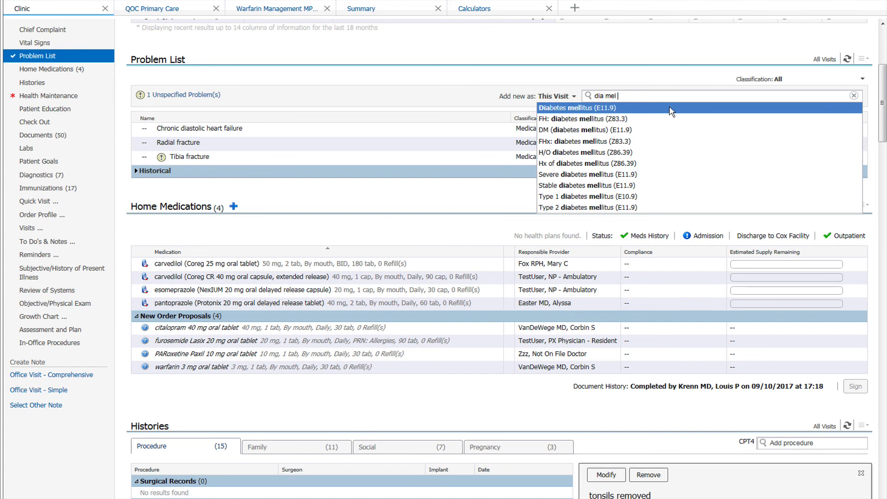
type(" neph")
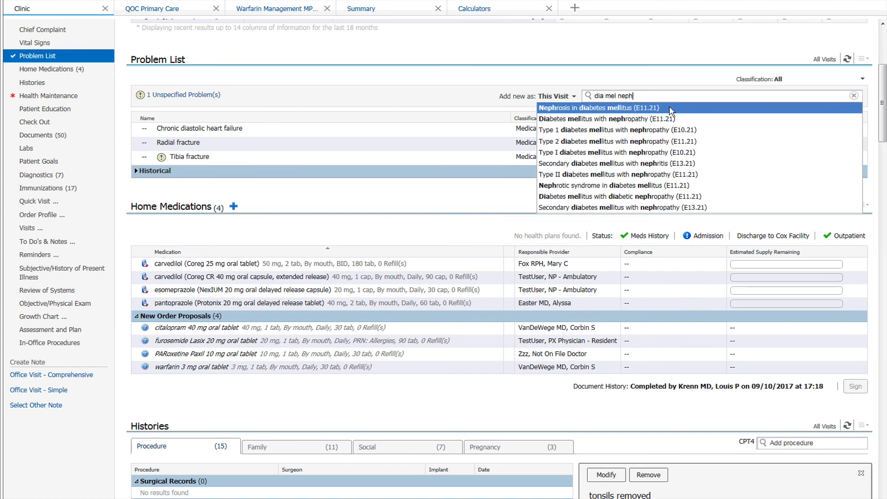
left_click(659, 142)
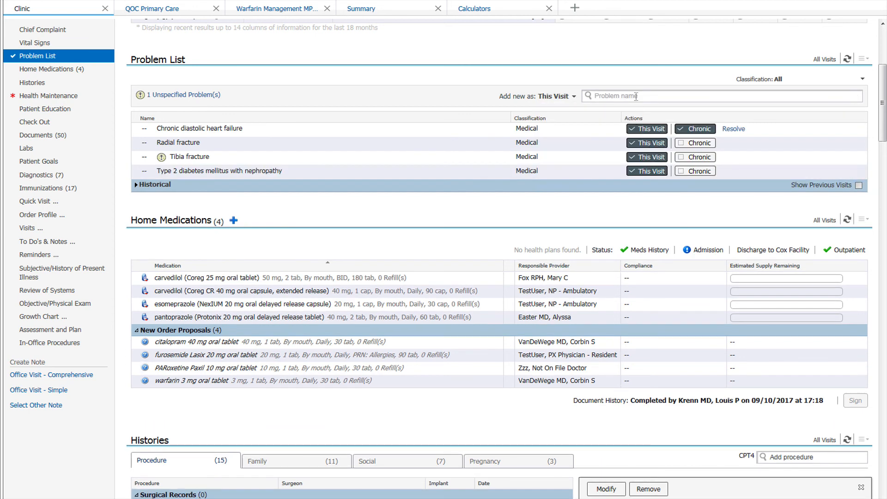
- Start another problem name search for a new This Visit problem
left_click(636, 96)
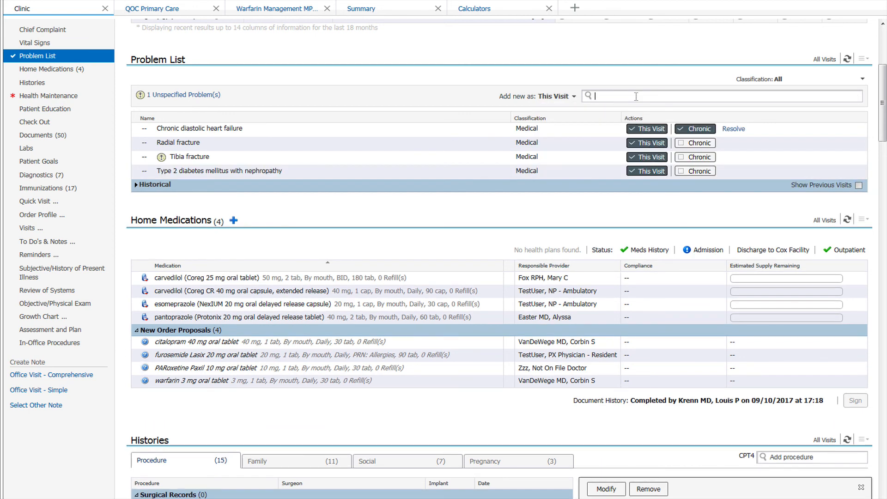